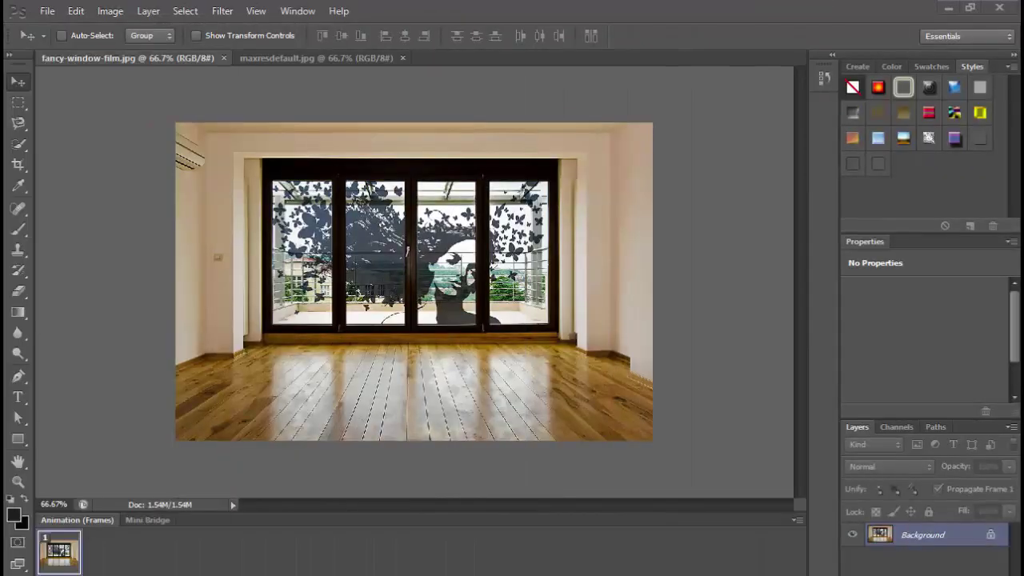
click(247, 59)
click(183, 63)
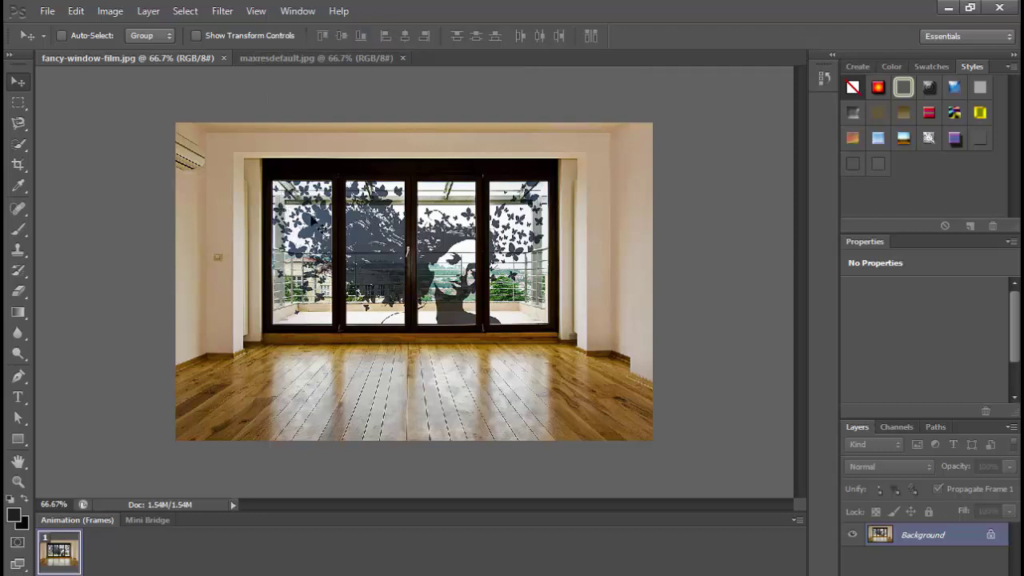
Select the glass areas of all four window panes together with the Rectangular Marquee tool in fancy-window-film.jpg.
click(19, 126)
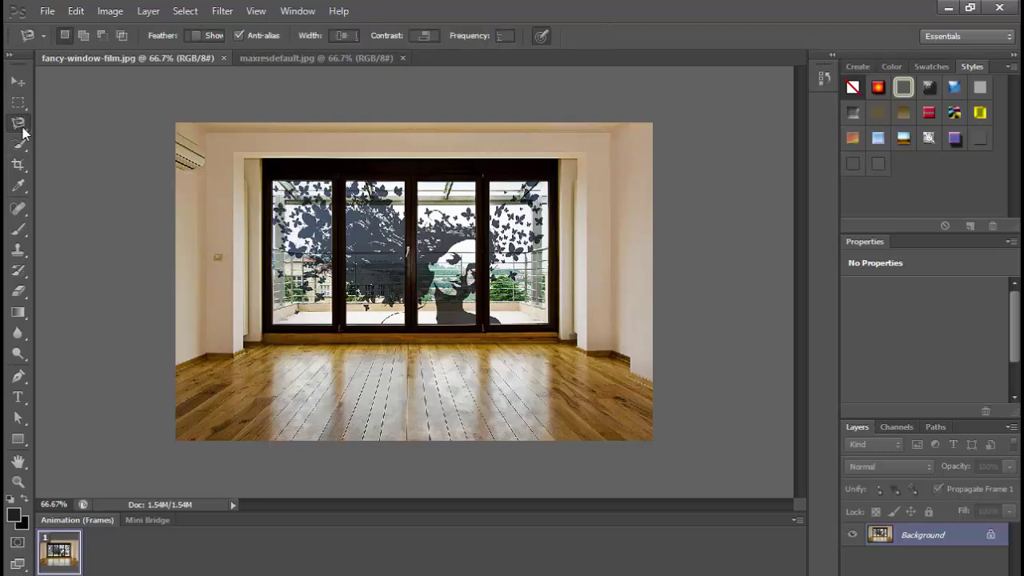
click(24, 105)
click(60, 102)
drag(272, 180, 331, 324)
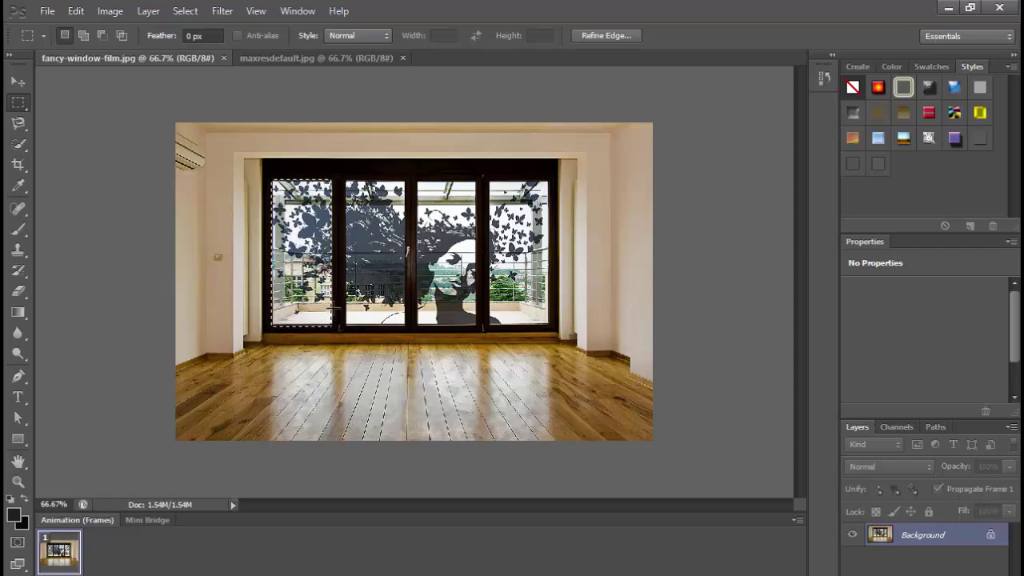
key(shift)
drag(344, 181, 405, 326)
key(shift)
drag(416, 179, 477, 327)
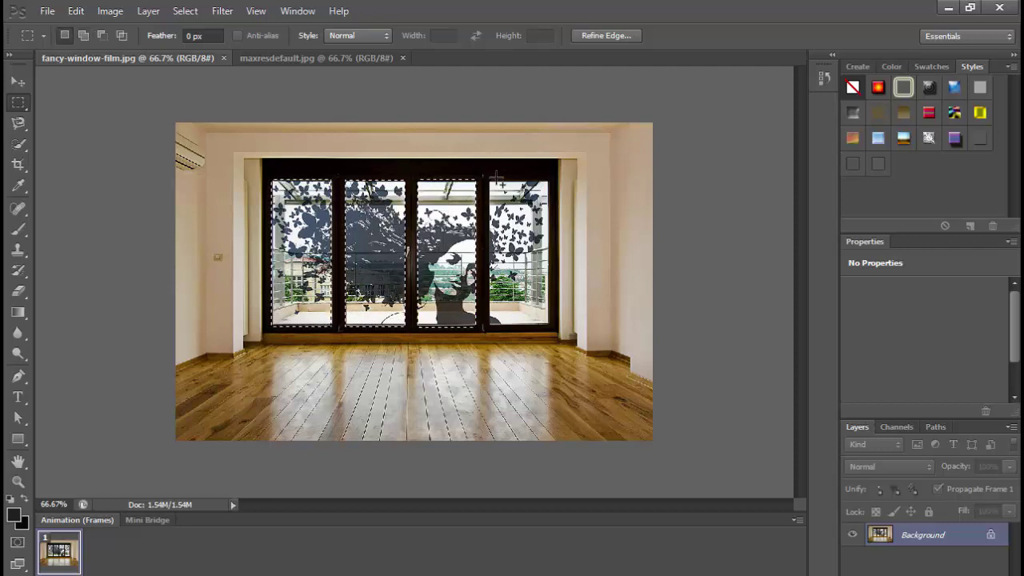
drag(487, 179, 552, 322)
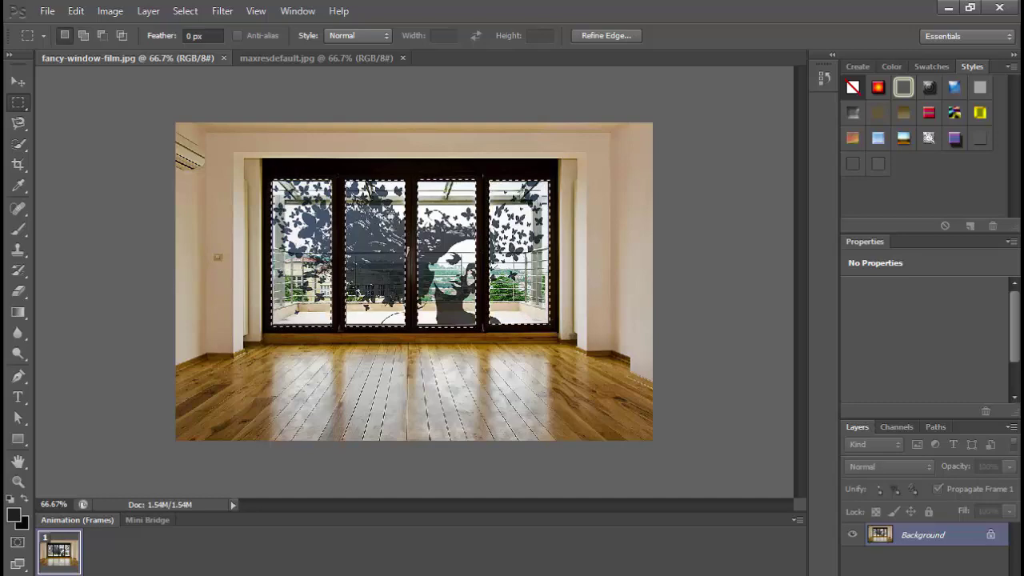
Select the entire park photo in maxresdefault.jpg and copy it.
click(350, 56)
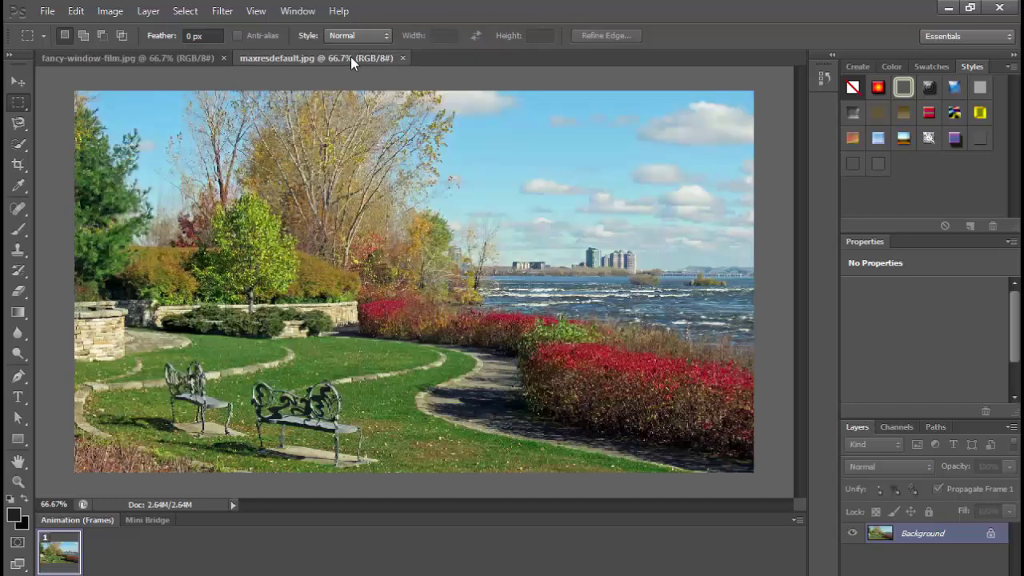
click(194, 14)
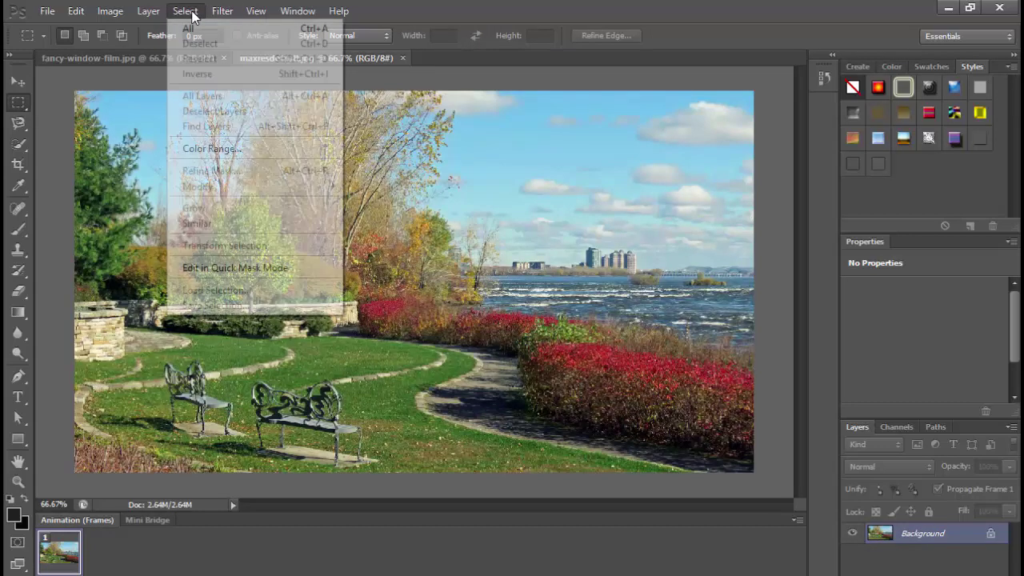
click(189, 29)
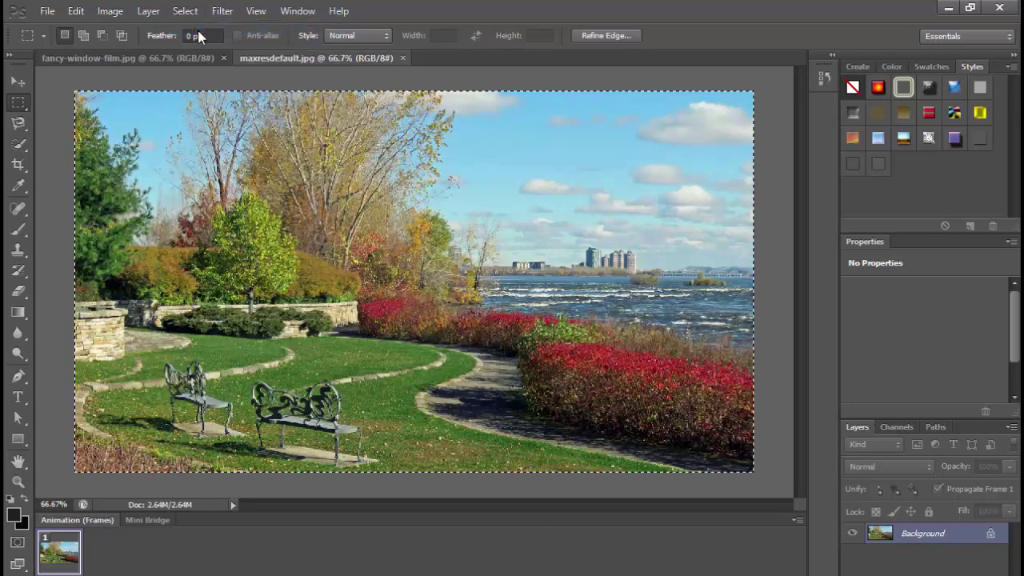
click(75, 11)
click(90, 118)
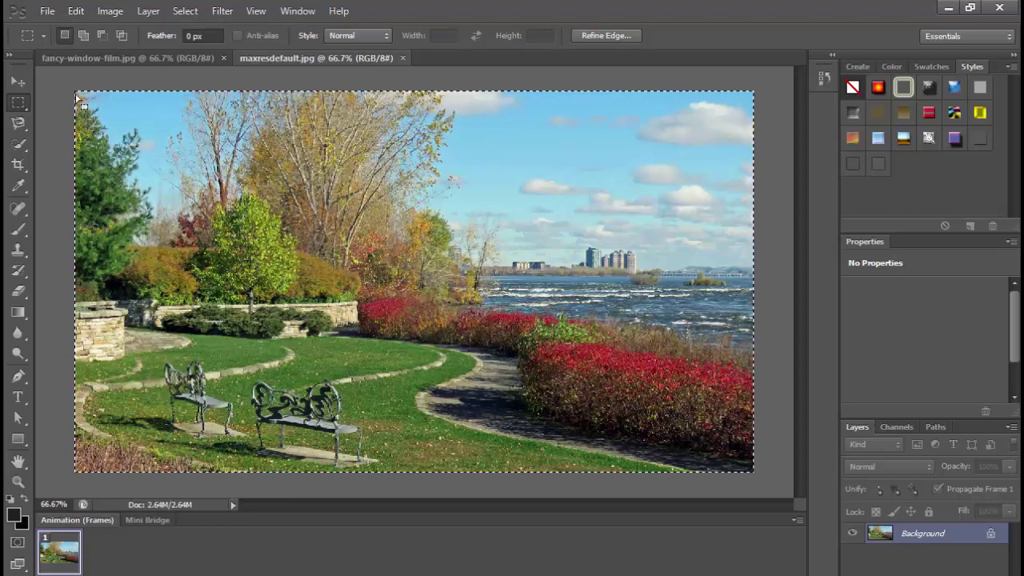
Paste the copied park photo into the window-pane selection of fancy-window-film.jpg with Paste Into, and move it within the panes.
click(89, 55)
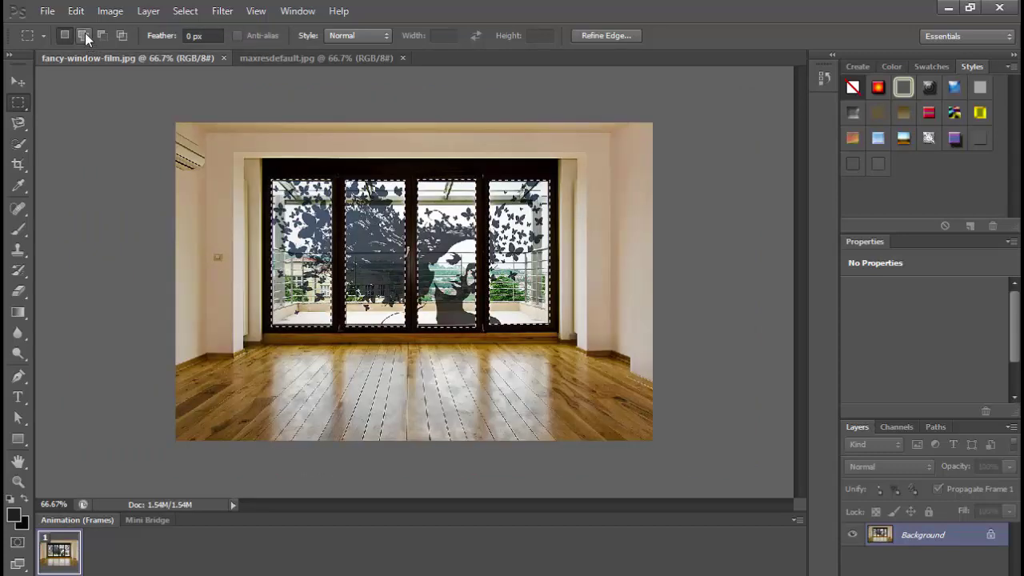
click(76, 12)
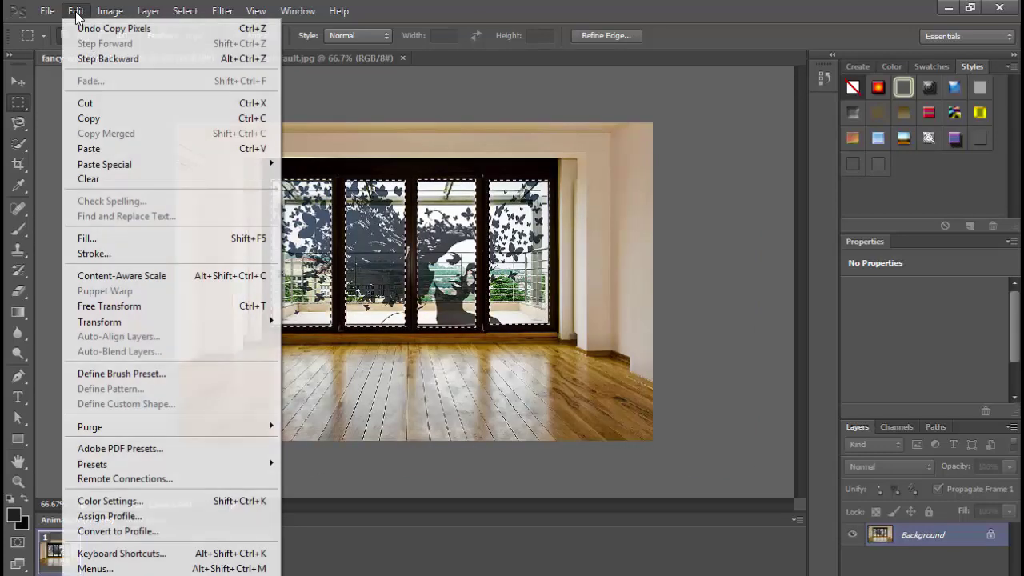
mouse_move(100, 170)
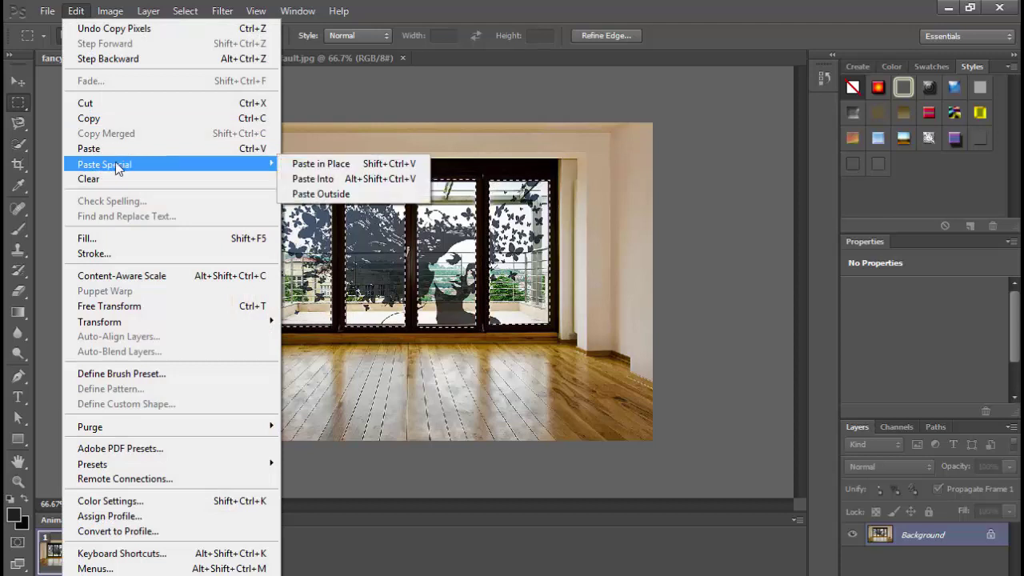
click(322, 186)
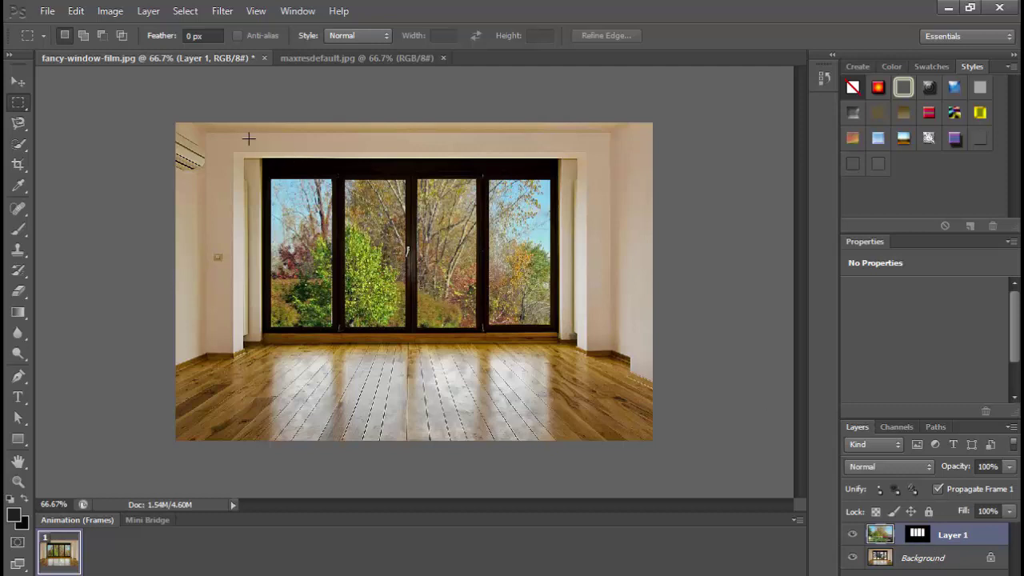
click(18, 82)
drag(316, 216, 330, 161)
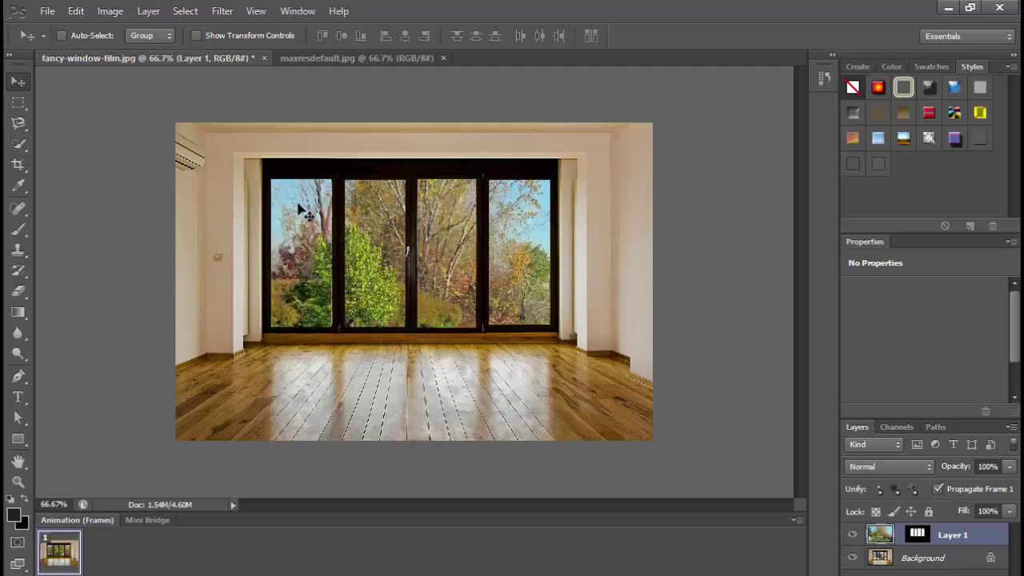
Undo the pasting of the park photo into the panes and clear the window-pane selection.
key(ctrl+e)
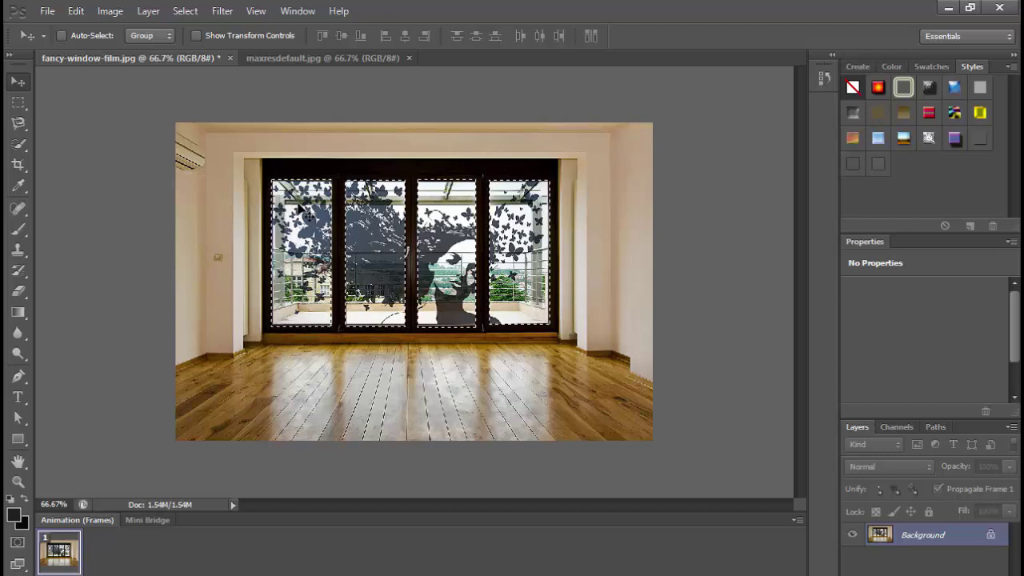
key(ctrl+d)
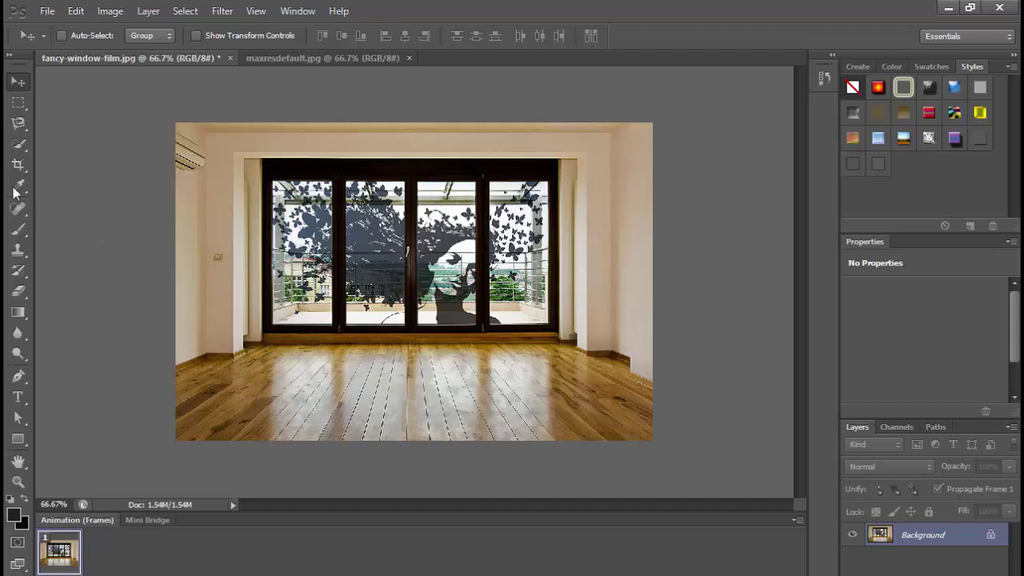
Select the whole wooden floor of the room with the Quick Selection tool.
click(22, 145)
click(22, 145)
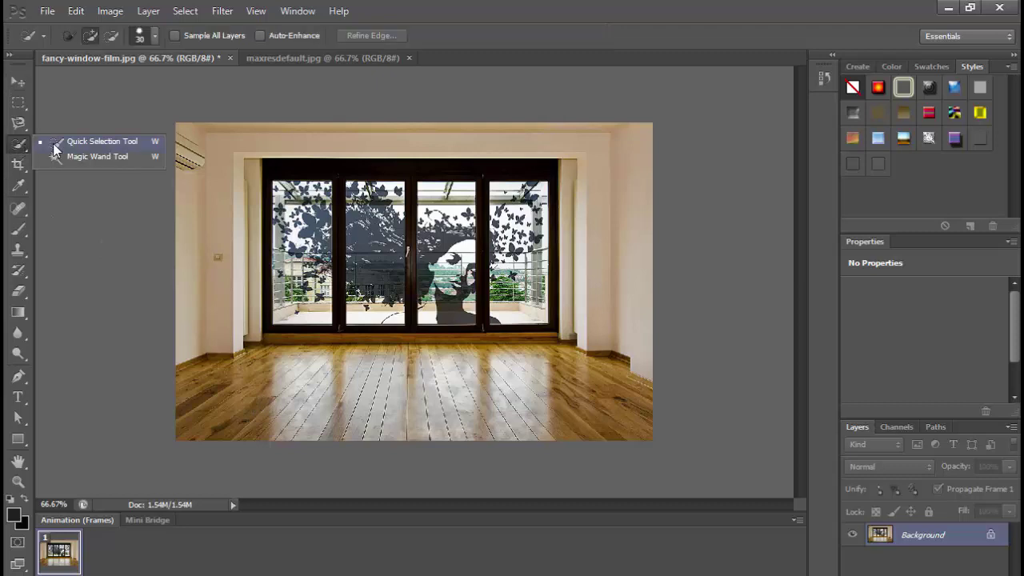
click(55, 148)
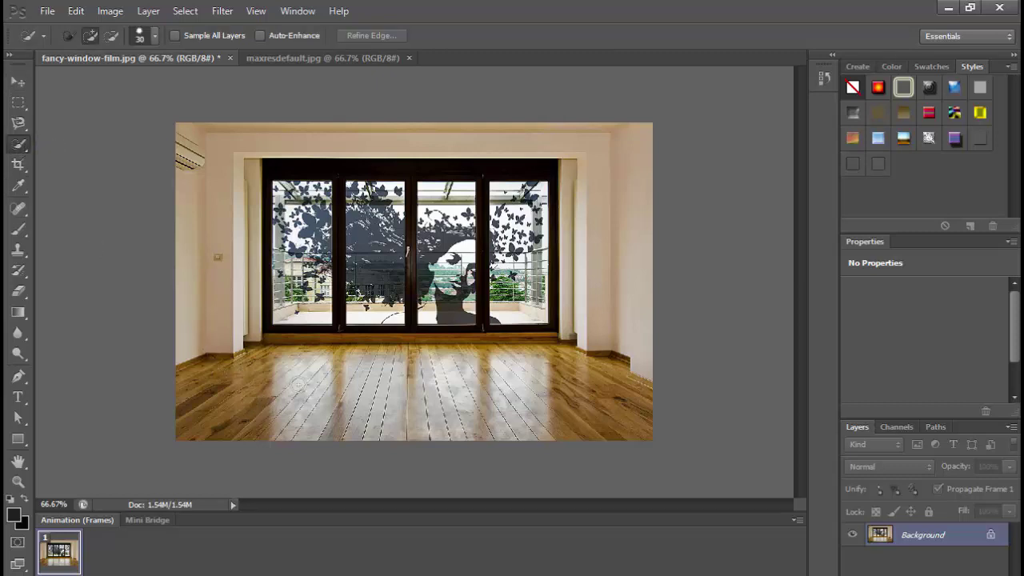
mouse_move(258, 359)
mouse_down()
mouse_move(286, 355)
mouse_move(275, 351)
mouse_move(495, 362)
mouse_move(562, 351)
mouse_move(499, 426)
mouse_up()
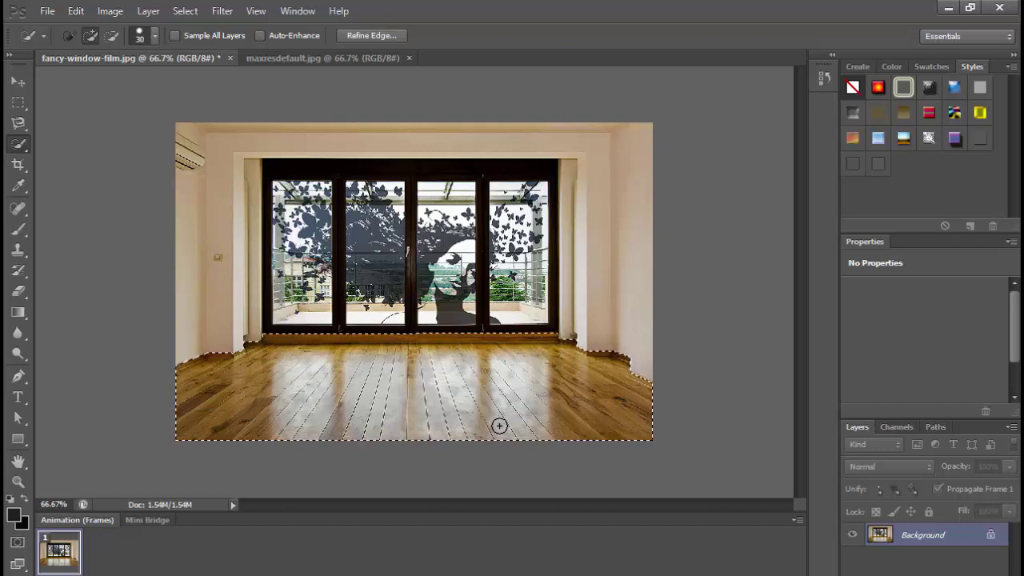
Paste the copied park photo around the floor selection in fancy-window-film.jpg using Paste Outside.
click(348, 59)
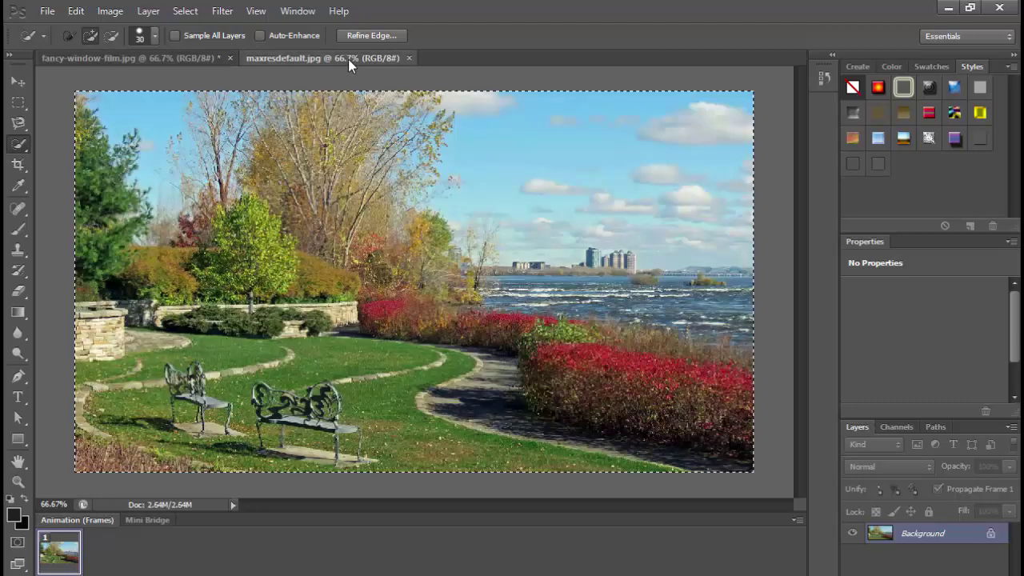
click(111, 59)
click(78, 13)
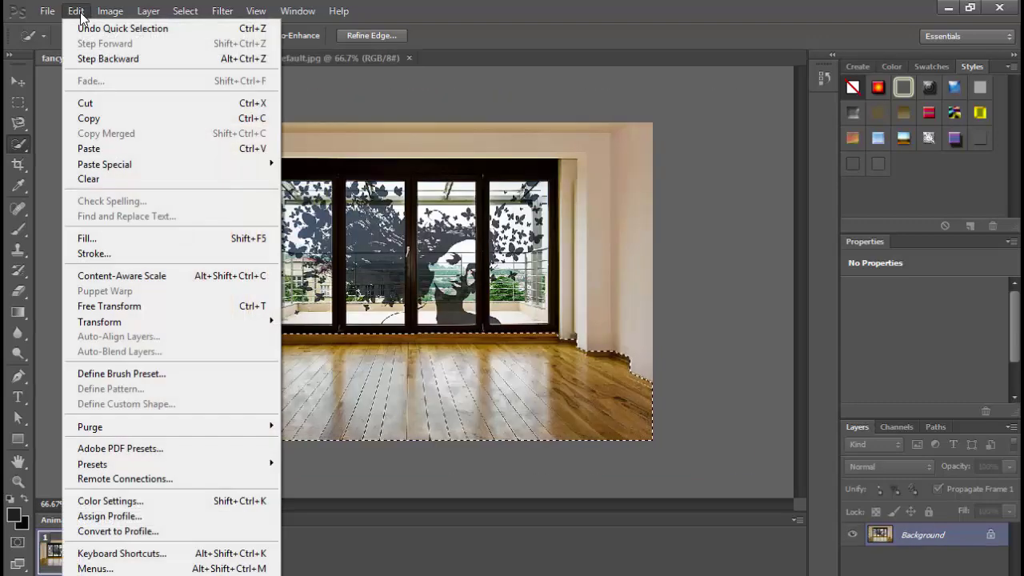
mouse_move(232, 171)
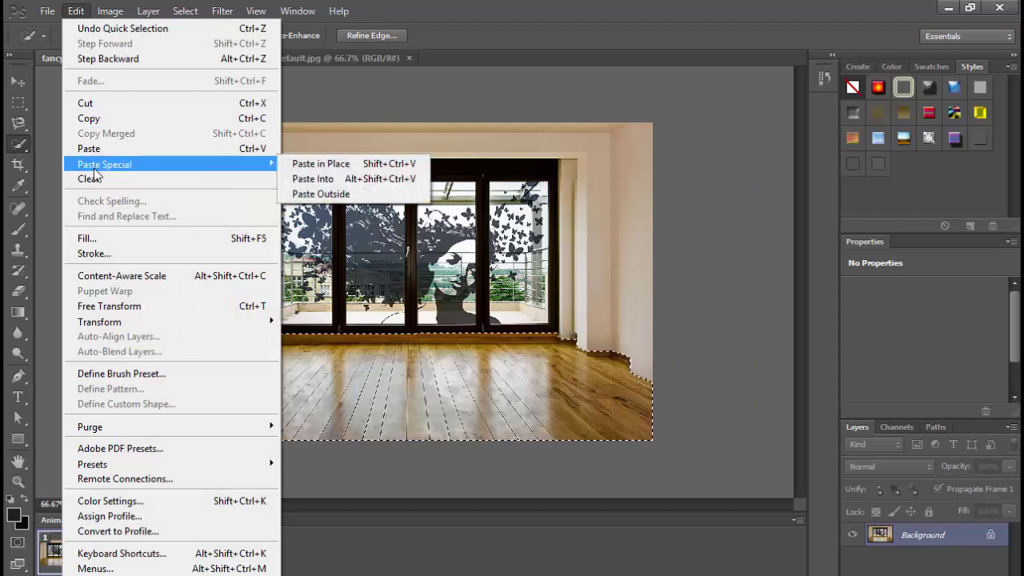
click(319, 194)
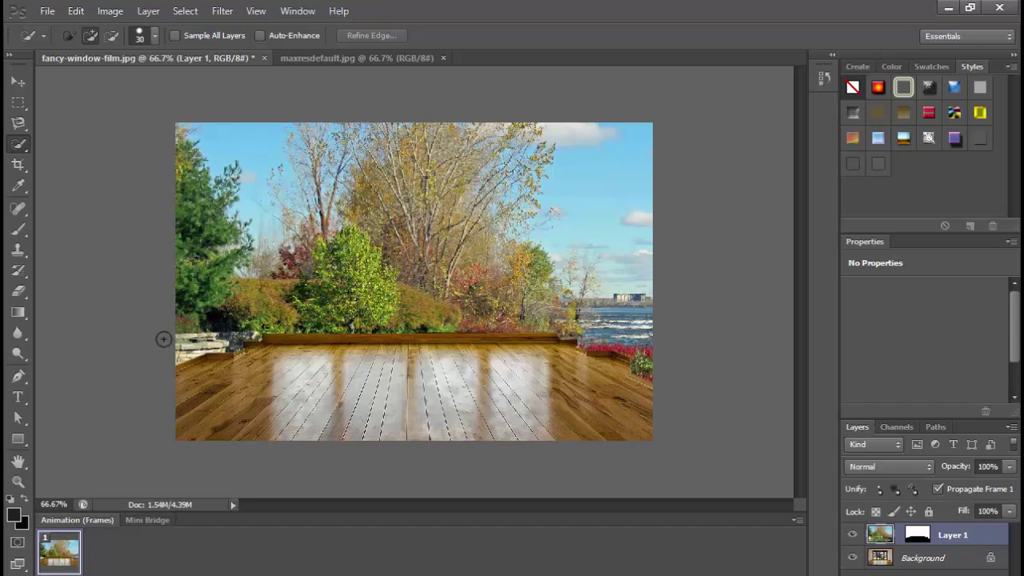
Undo the Paste Outside operation and clear the floor selection.
key(ctrl+z)
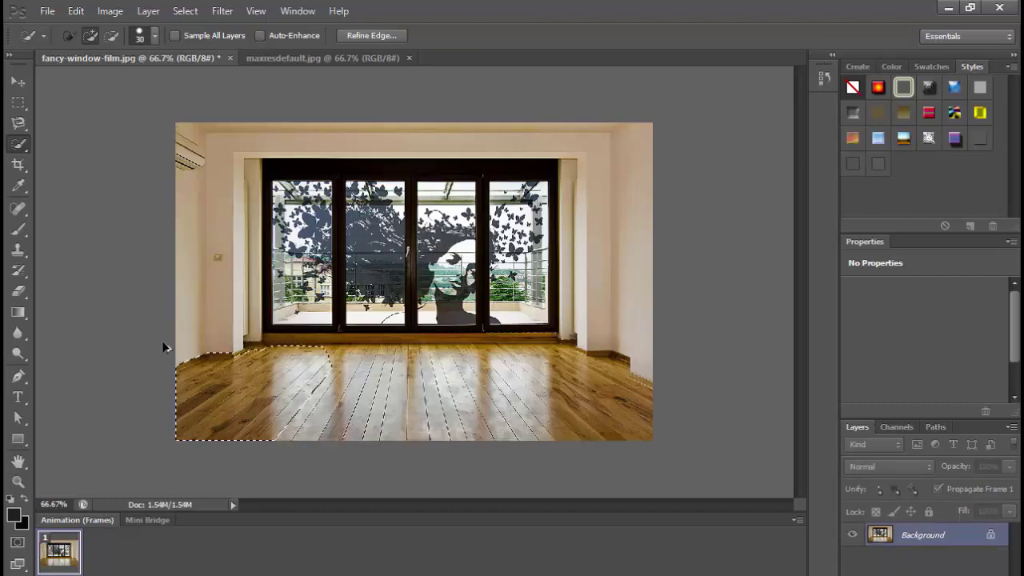
key(ctrl+d)
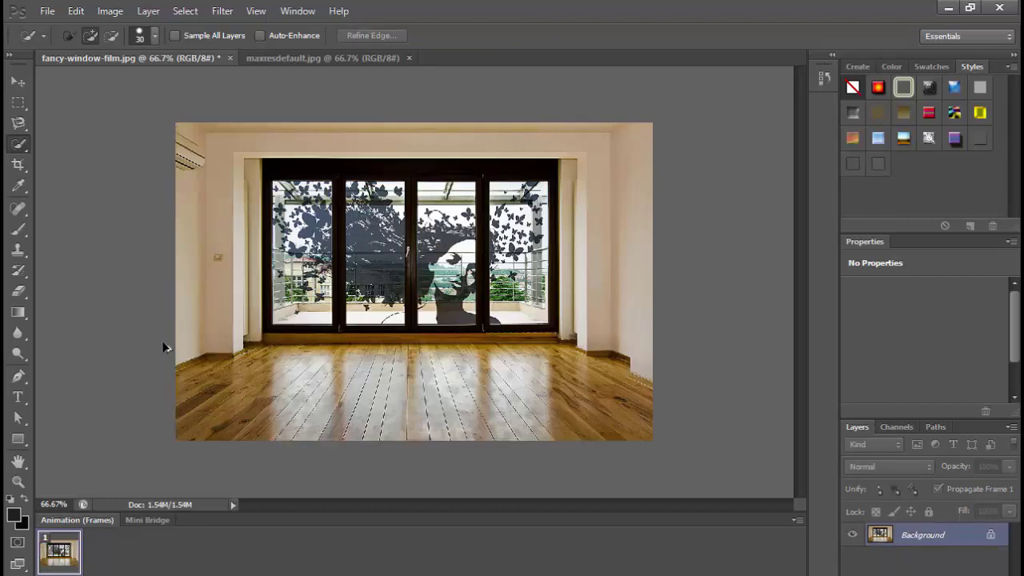
Paste the copied park photo from maxresdefault.jpg into fancy-window-film.jpg using Paste in Place.
click(302, 58)
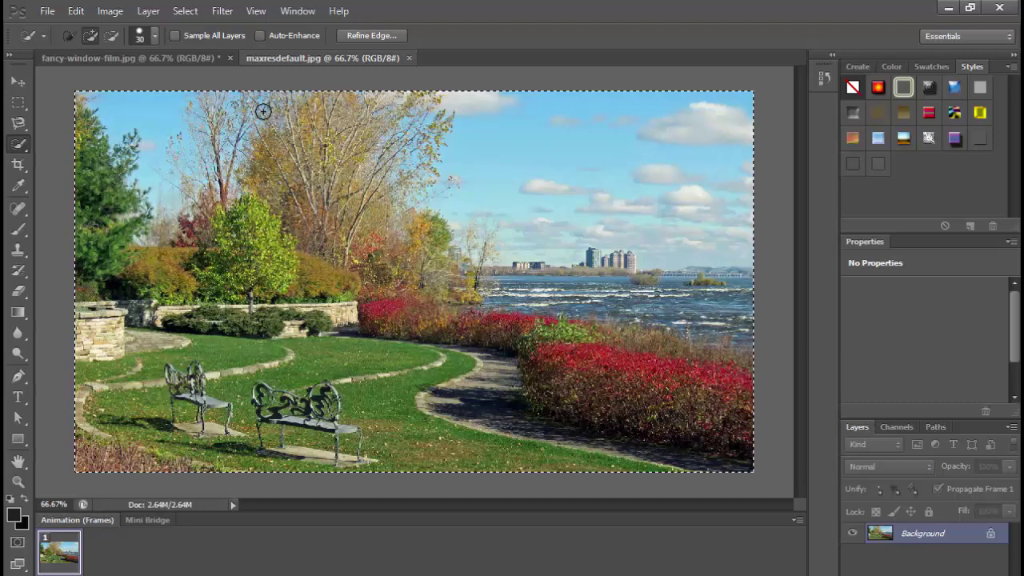
click(115, 57)
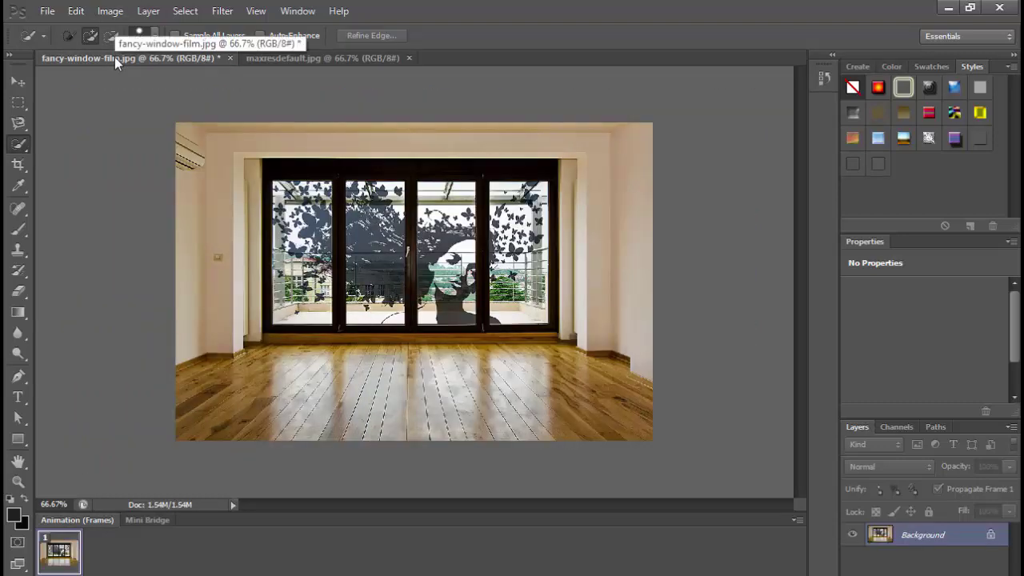
click(76, 10)
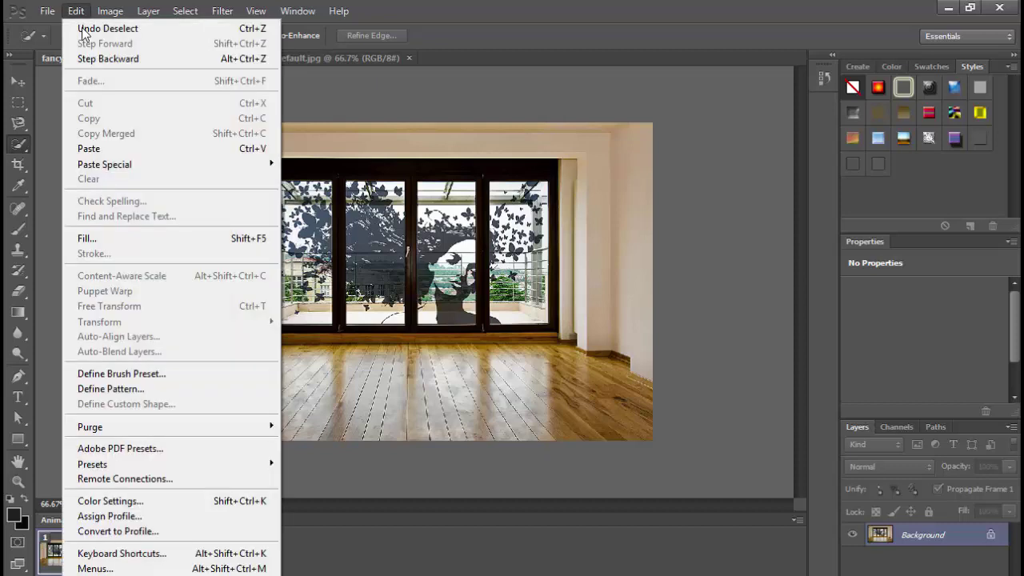
mouse_move(87, 167)
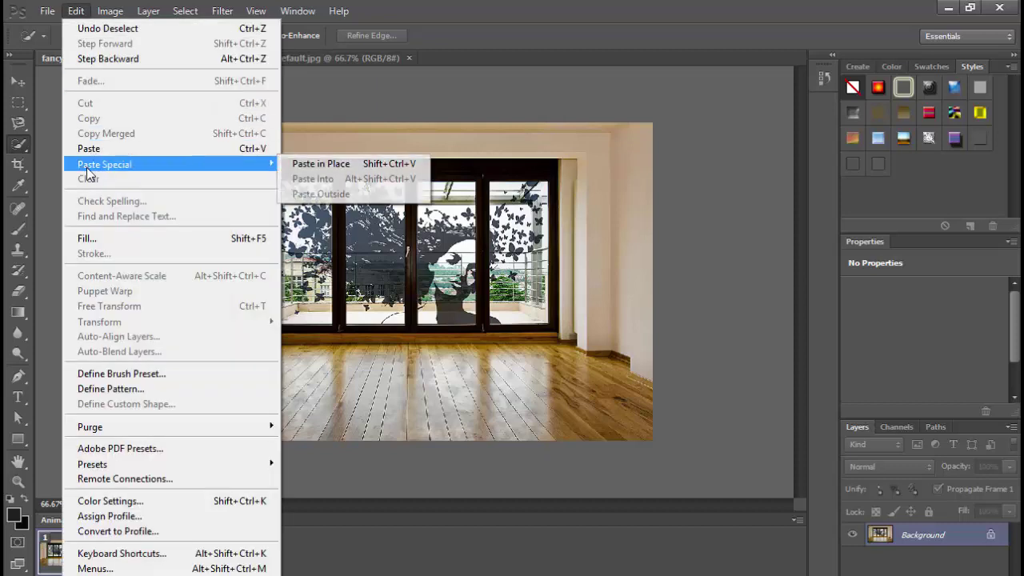
click(317, 164)
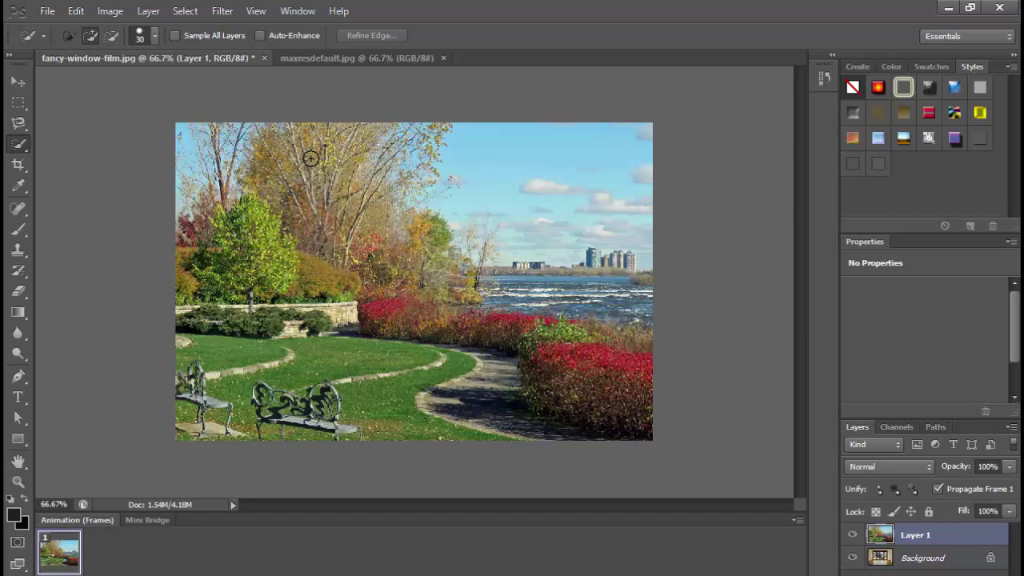
Scale the pasted park photo to about 21% width and 42.5% height, place it over the two left window panes, and apply the transformation.
key(ctrl+t)
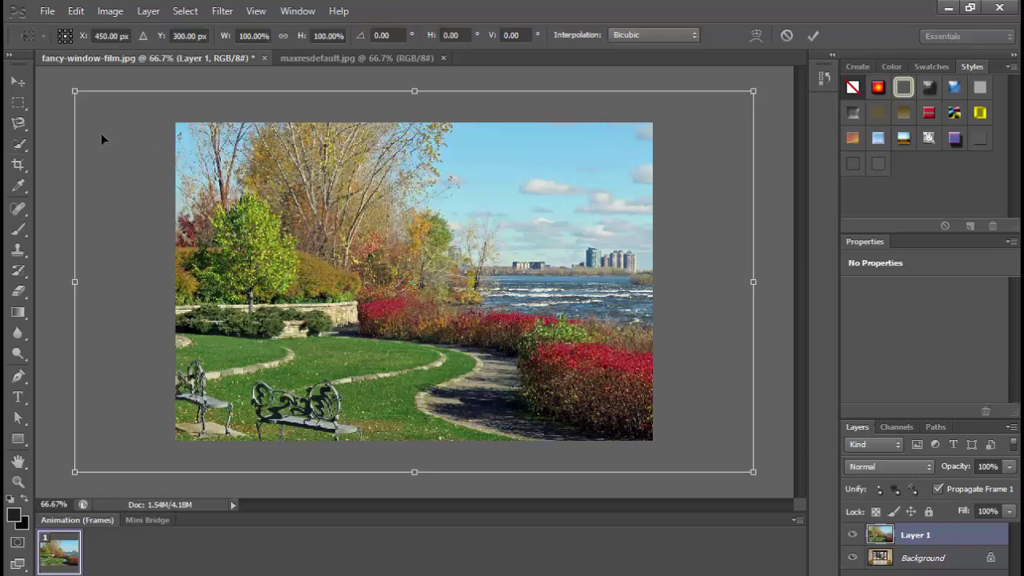
drag(74, 93, 525, 302)
drag(550, 352, 296, 196)
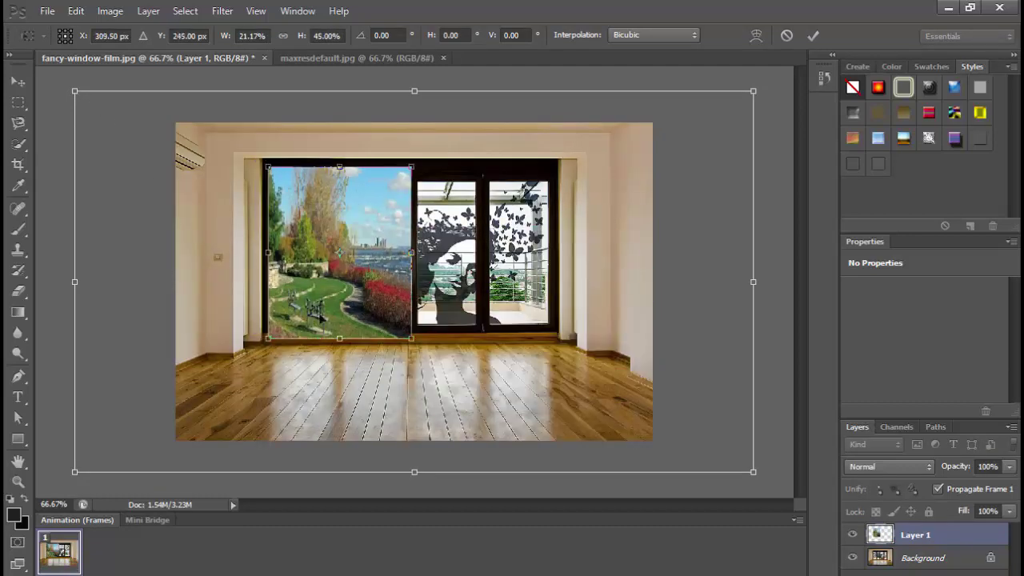
drag(339, 336, 339, 329)
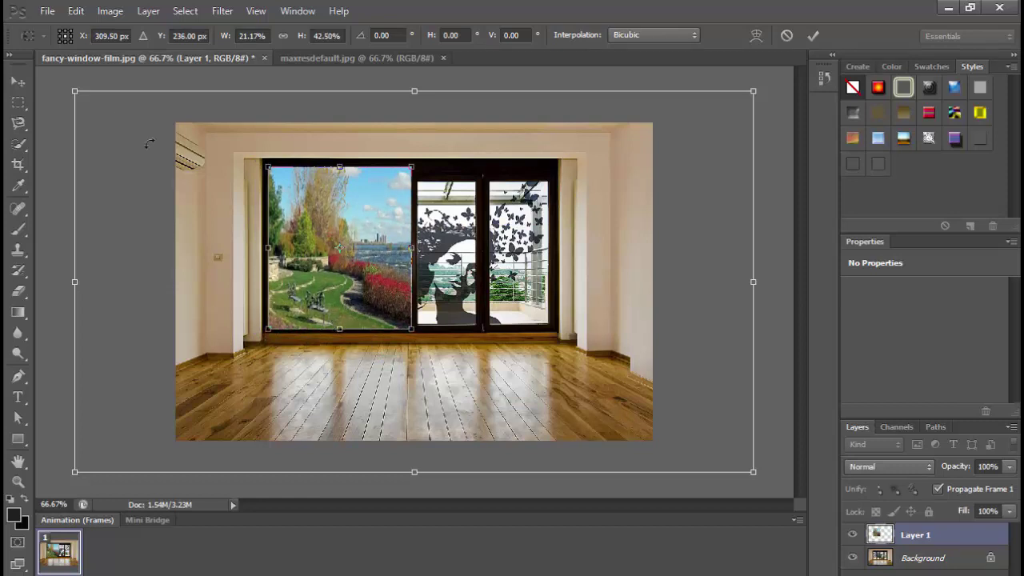
click(18, 81)
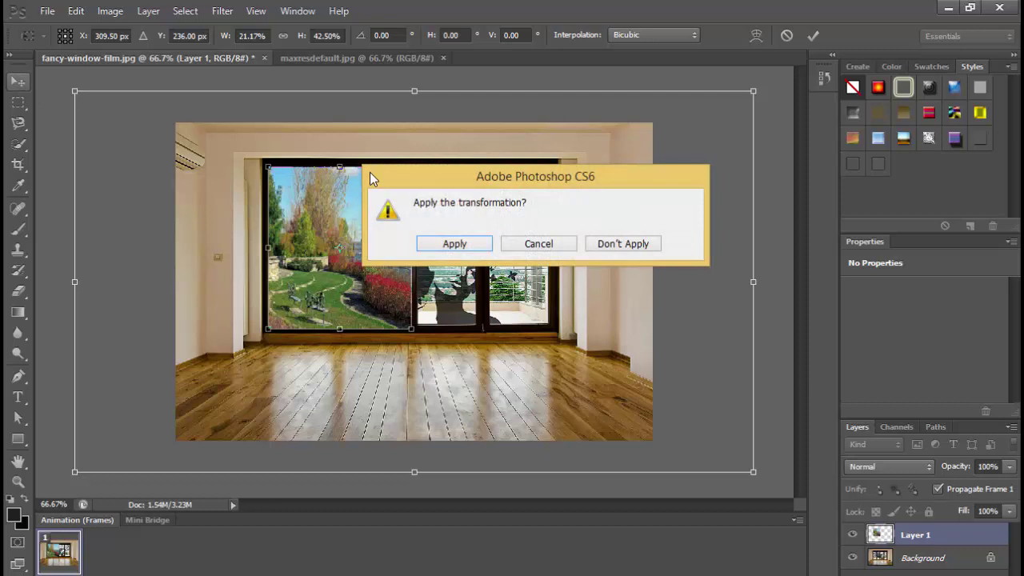
click(432, 244)
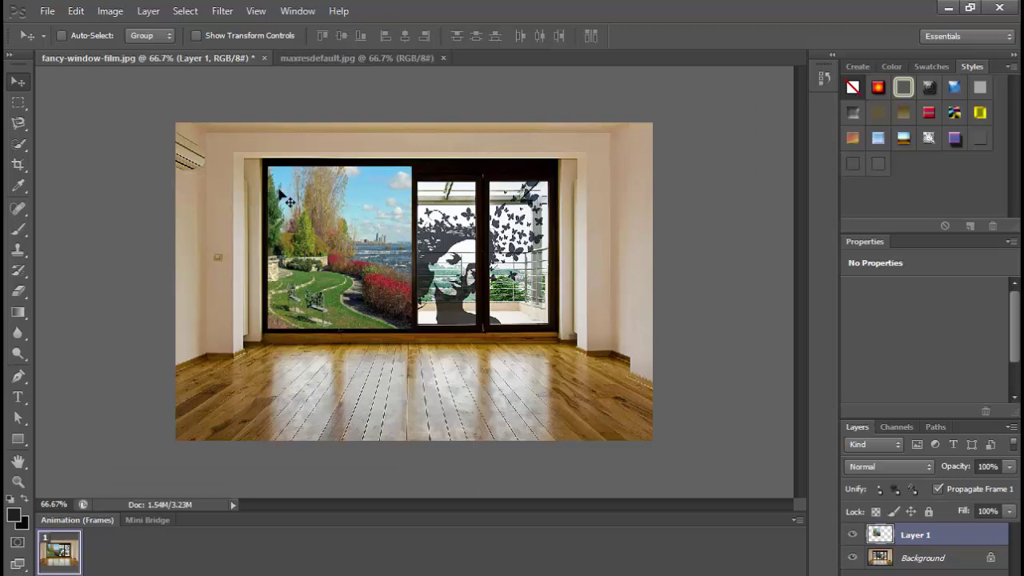
Select the park photo covering the two left window panes with a rectangular marquee and copy it.
click(18, 102)
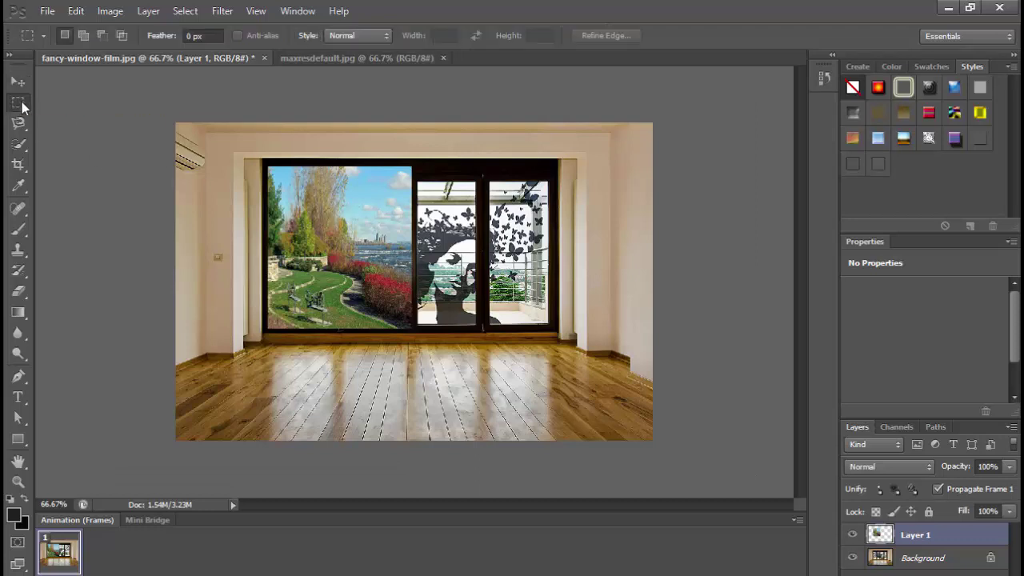
right_click(21, 106)
click(61, 98)
drag(270, 166, 411, 329)
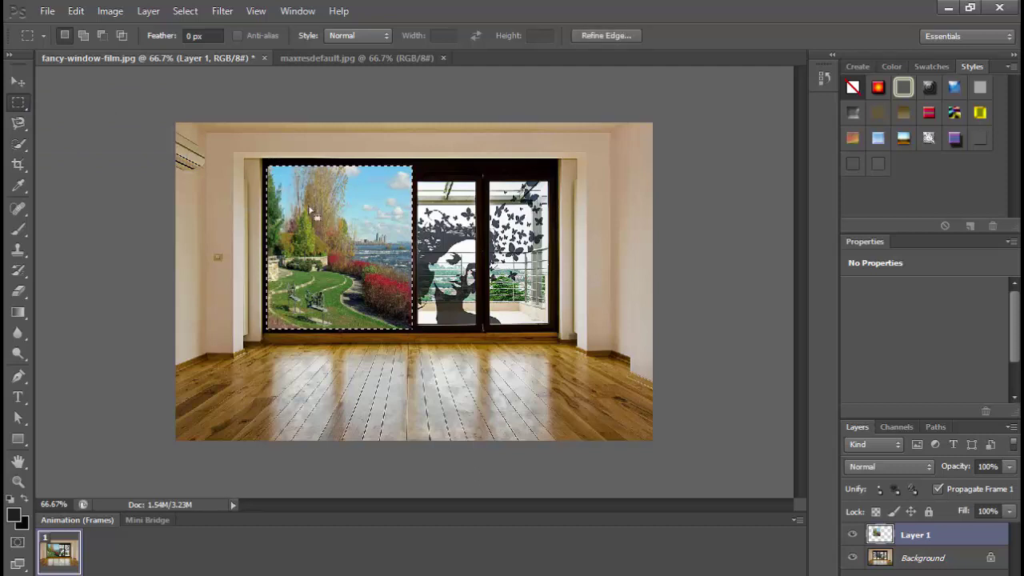
Move the selected park photo onto the two right window panes and restore the copy over the left panes using Paste in Place.
click(19, 81)
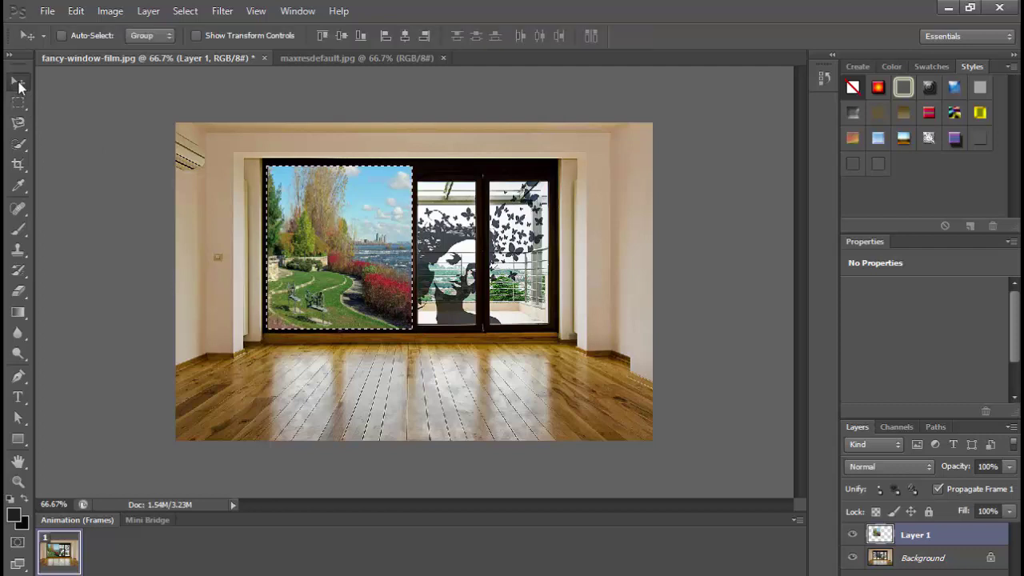
drag(309, 200, 444, 199)
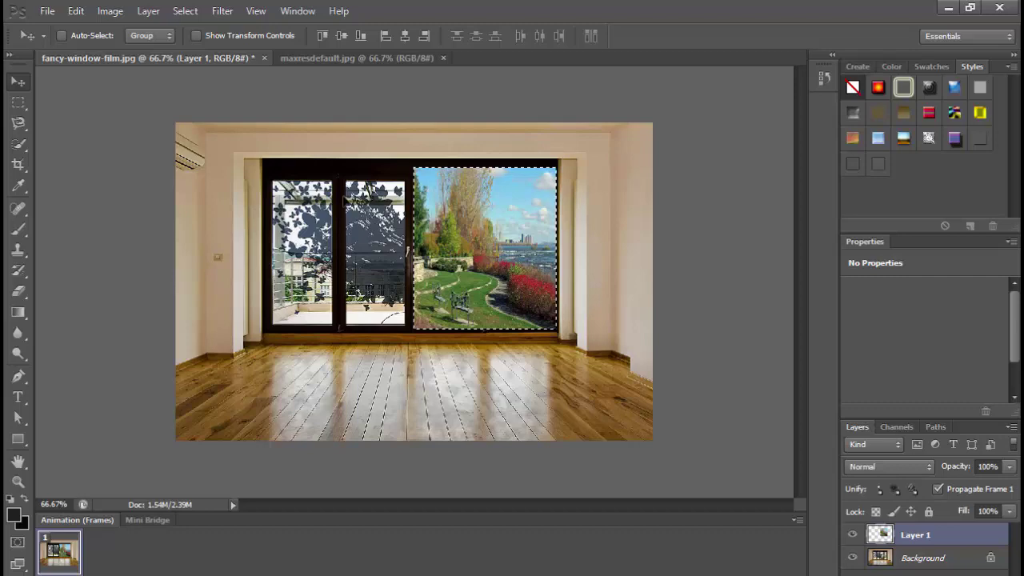
click(76, 11)
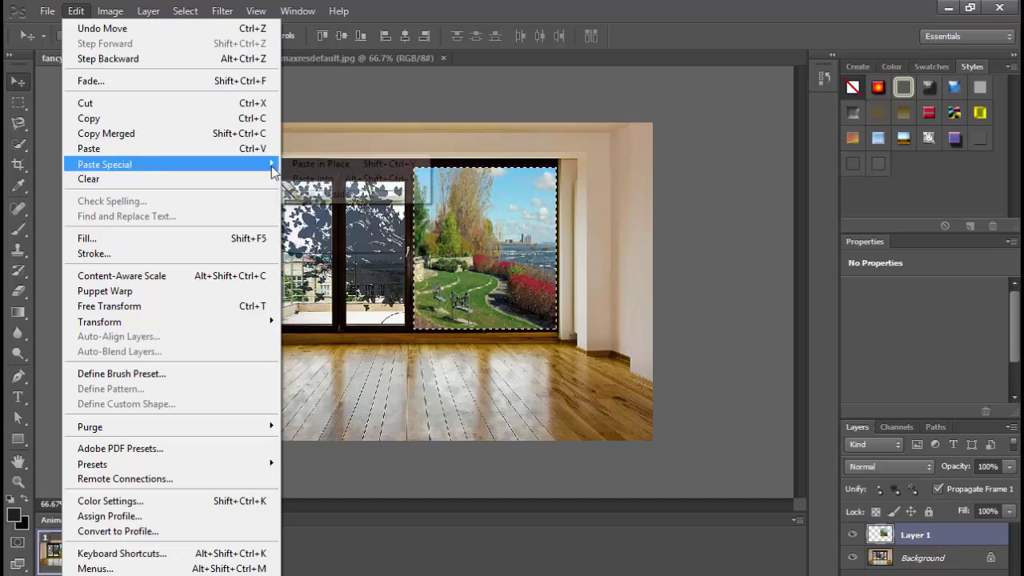
click(289, 165)
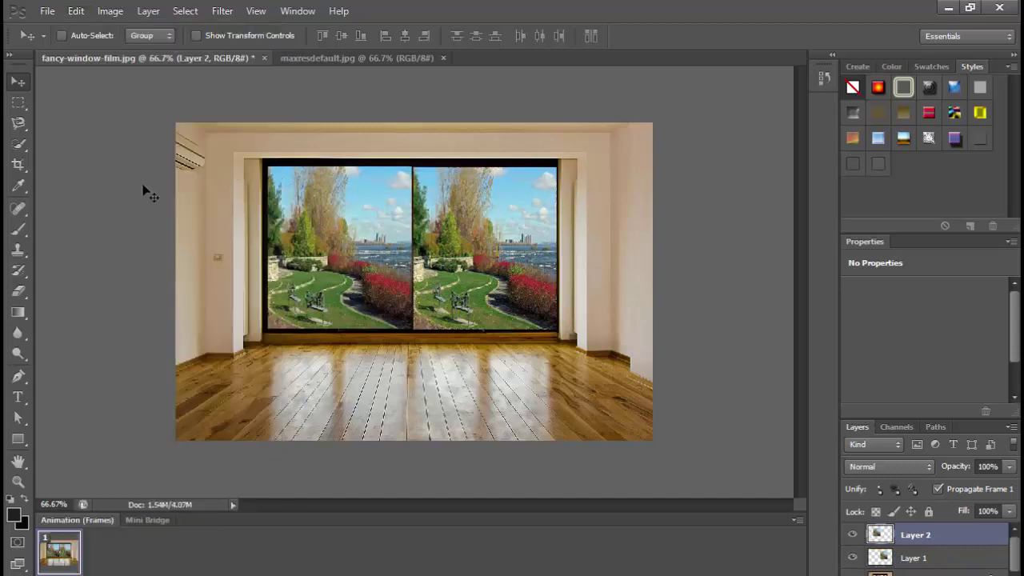